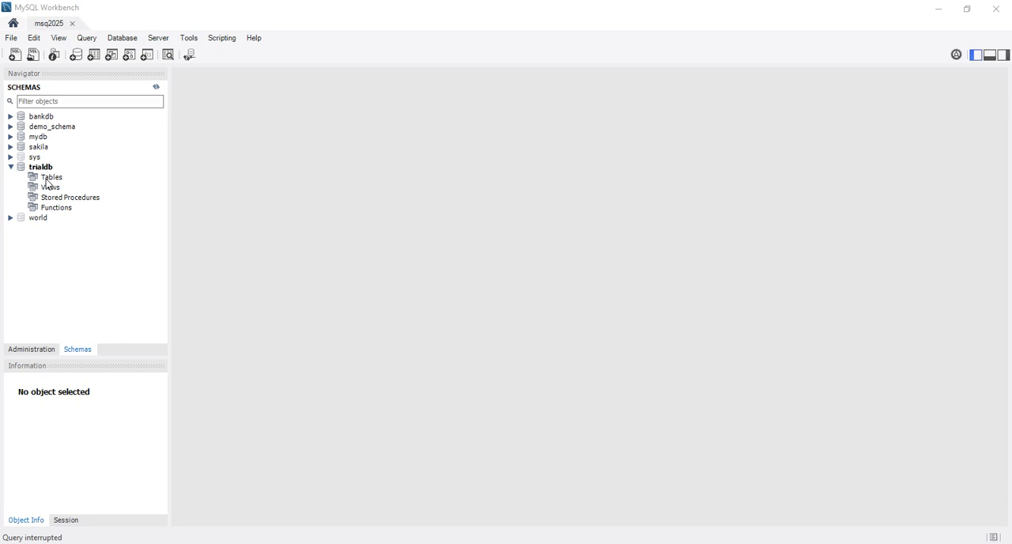
Step: Start a new table in the trialdb schema and name it ogatable
right_click(48, 184)
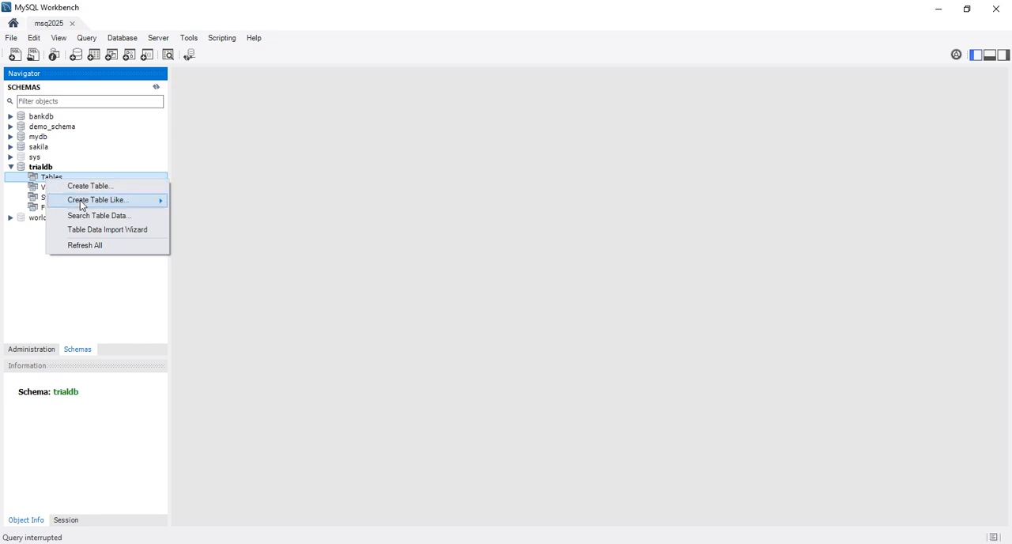
mouse_move(81, 206)
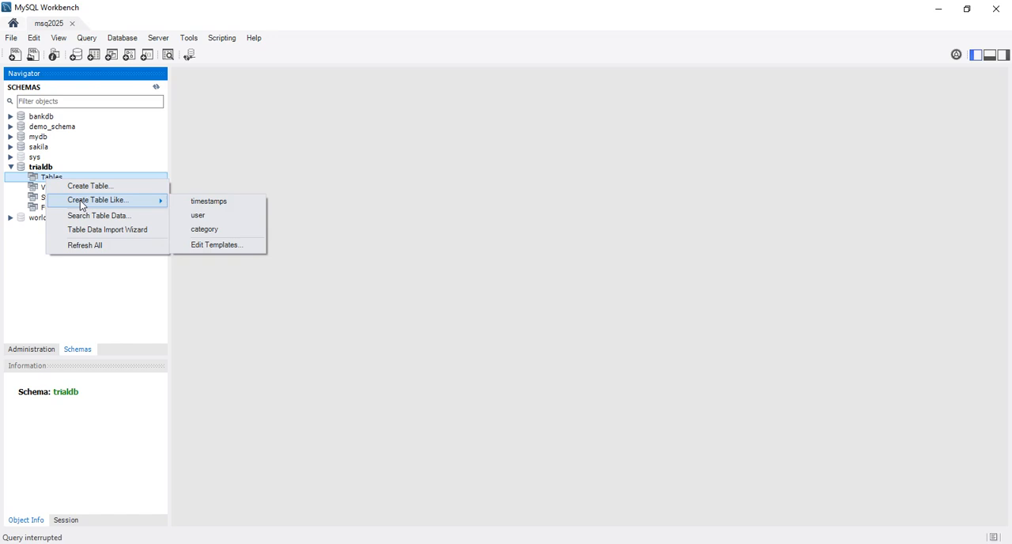
left_click(85, 186)
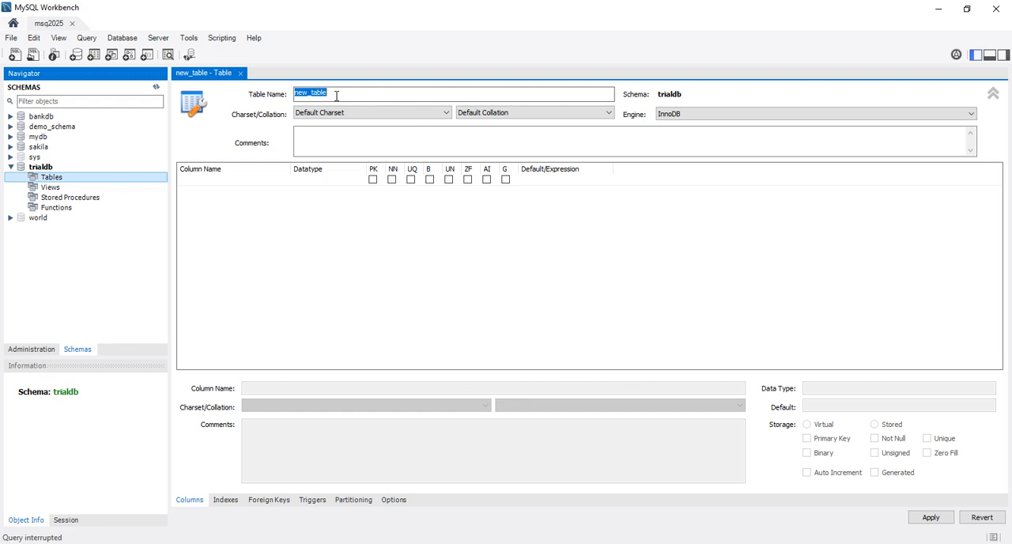
type("OGA")
key("BackSpace")
key("BackSpace")
key("BackSpace")
type("ogatable")
key("Return")
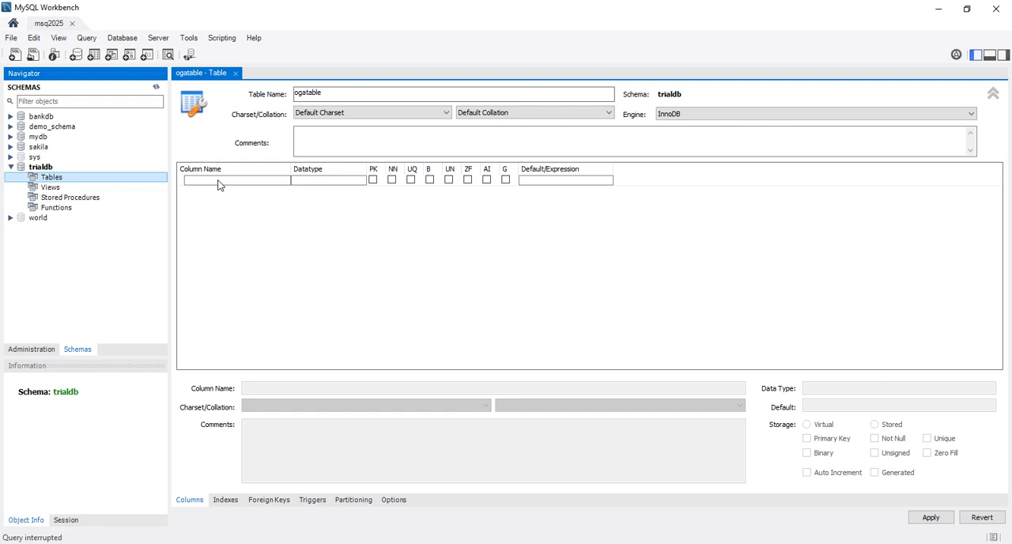
Step: Add an INT column named ogoID to ogatable and make it a not-null, auto-incrementing primary key
left_click(220, 185)
double_click(219, 182)
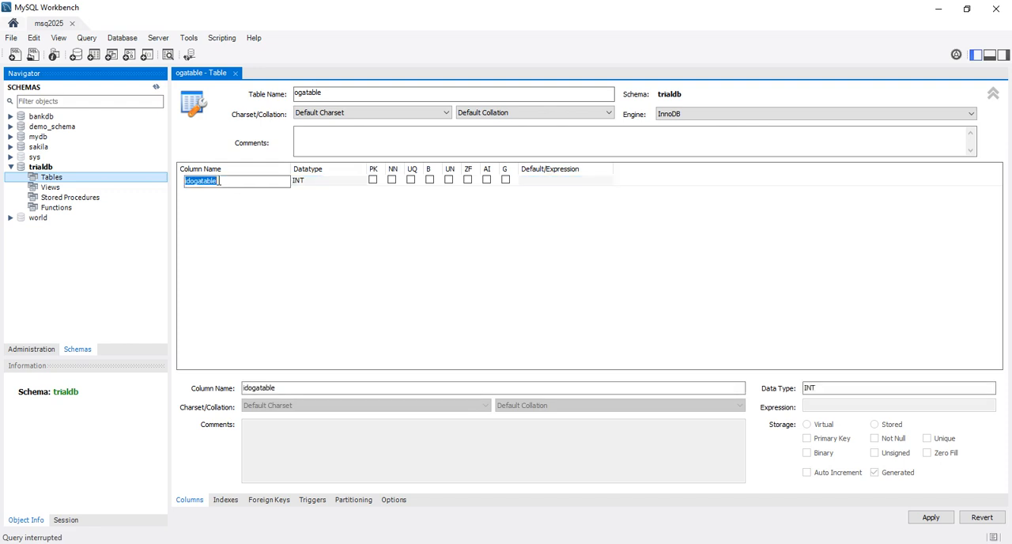
type("ogoID")
left_click(374, 181)
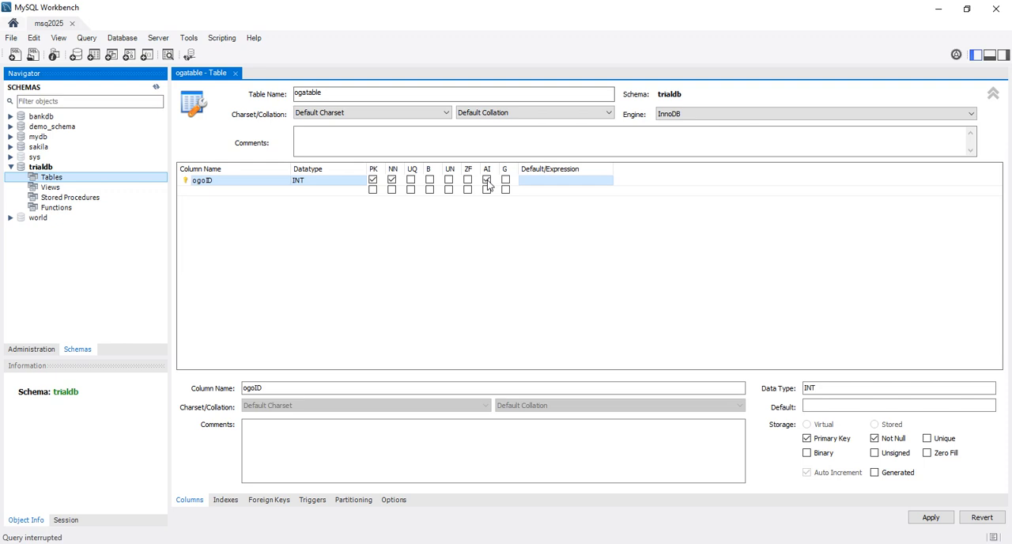
Step: Add a VARCHAR(45) column called name below the key column and mark it not null
left_click(220, 201)
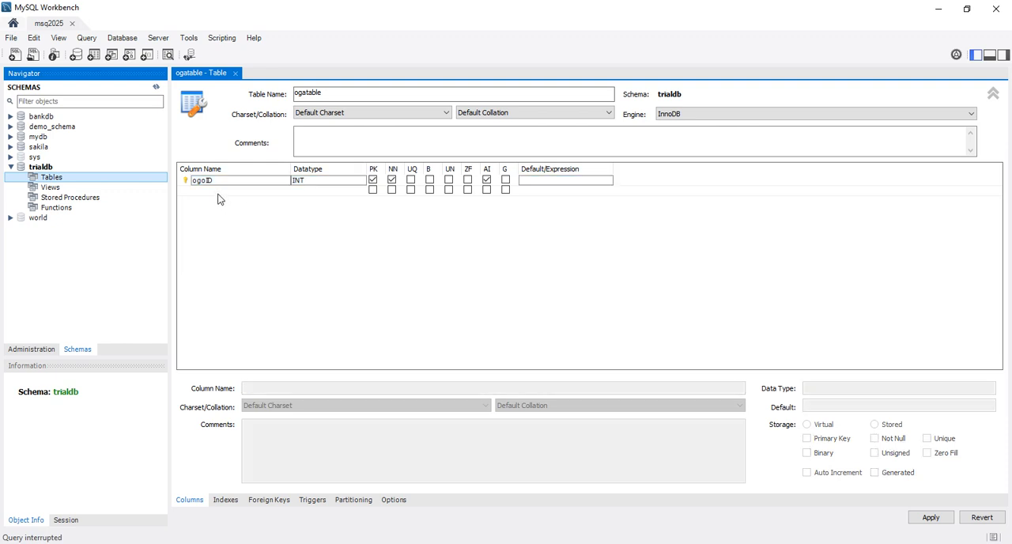
left_click(218, 193)
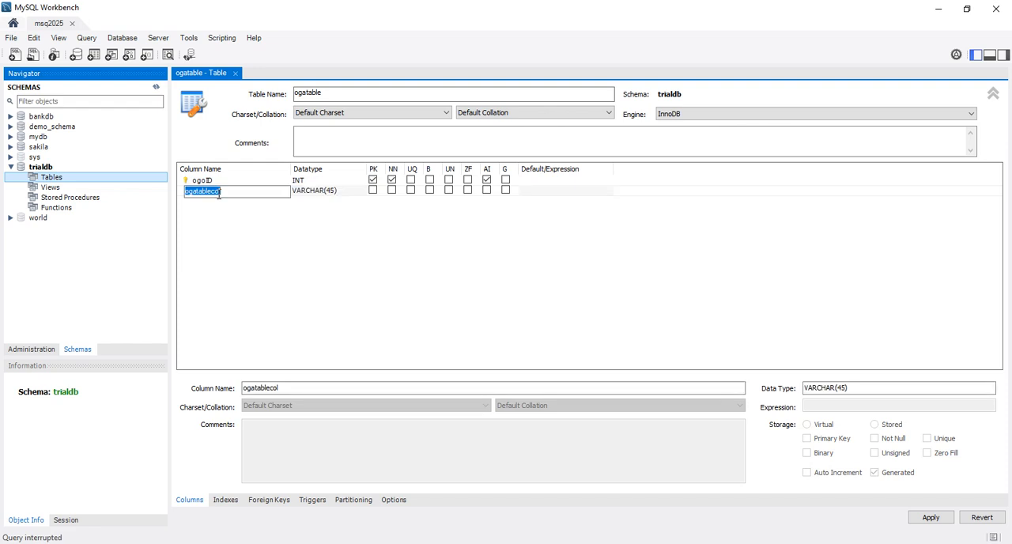
type("name")
left_click(392, 191)
Step: Add an address column with datatype VARCHAR(100) and mark it not null
double_click(223, 203)
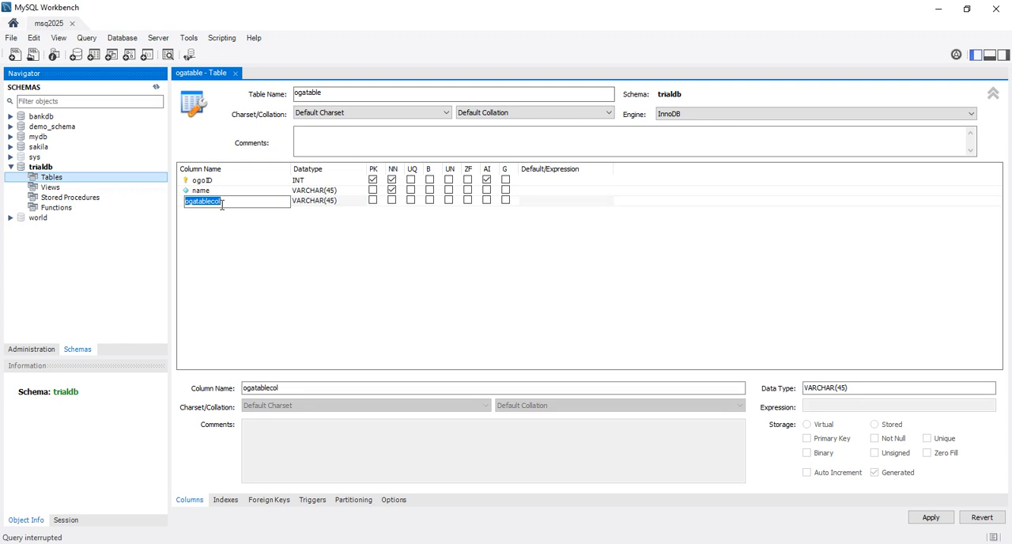
type("address")
left_click(334, 203)
key("BackSpace")
key("BackSpace")
key("BackSpace")
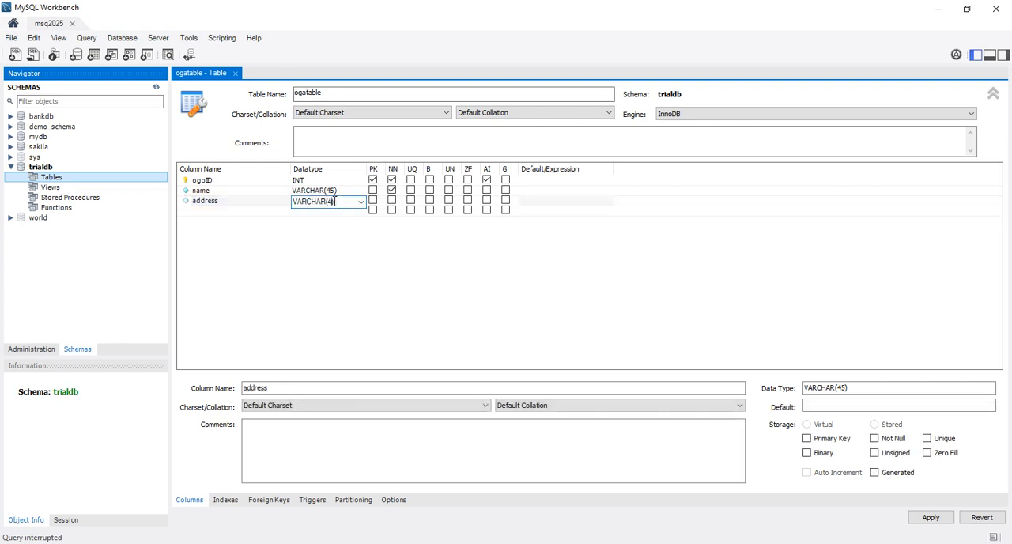
type("100)")
left_click(392, 200)
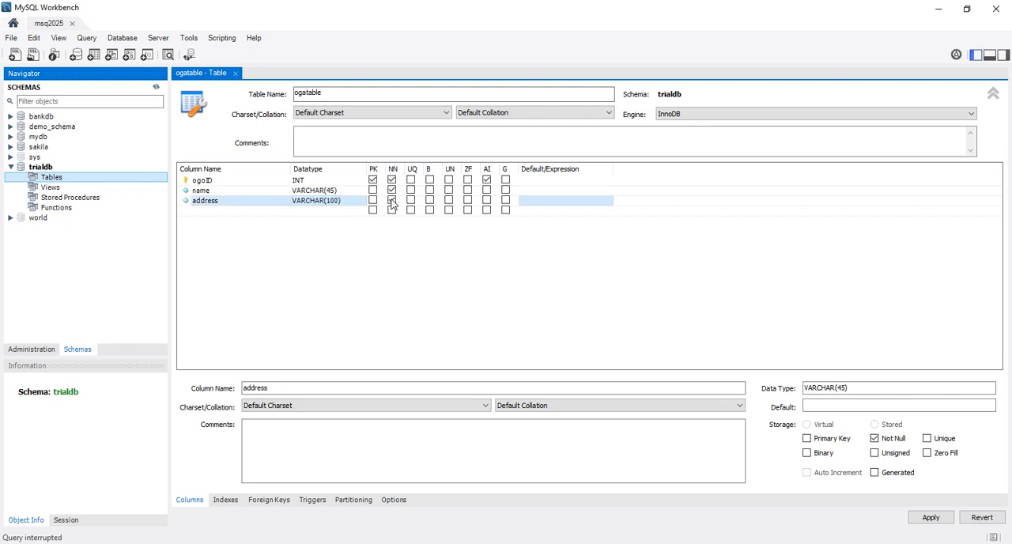
Step: Add a DOB column with datatype DATE and mark it not null
double_click(209, 211)
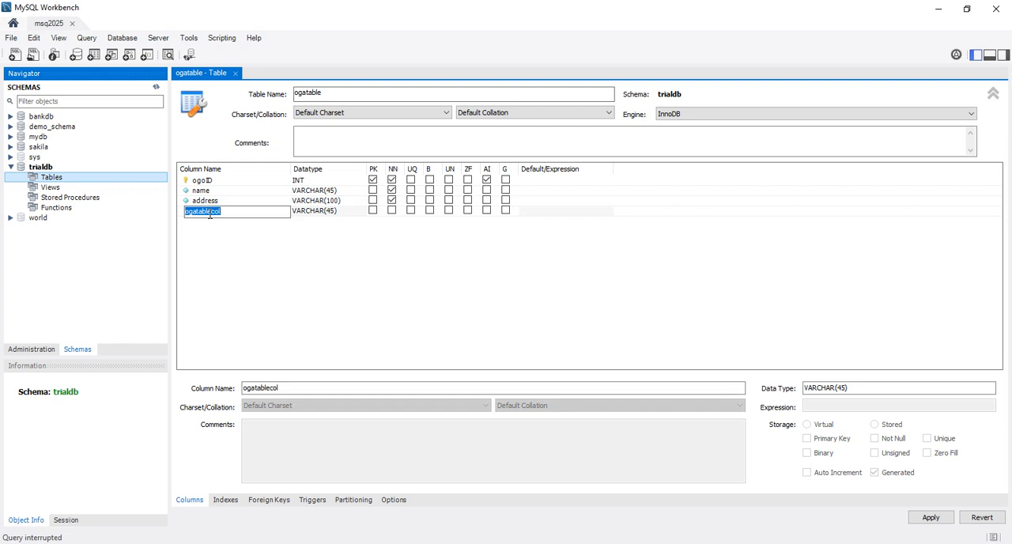
type("DOB")
left_click(359, 212)
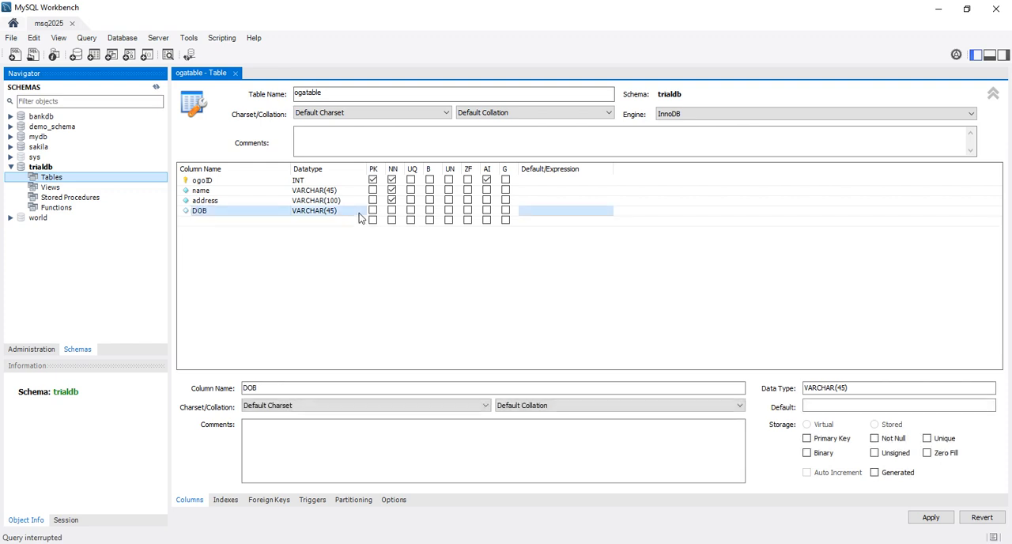
left_click(359, 212)
left_click(360, 212)
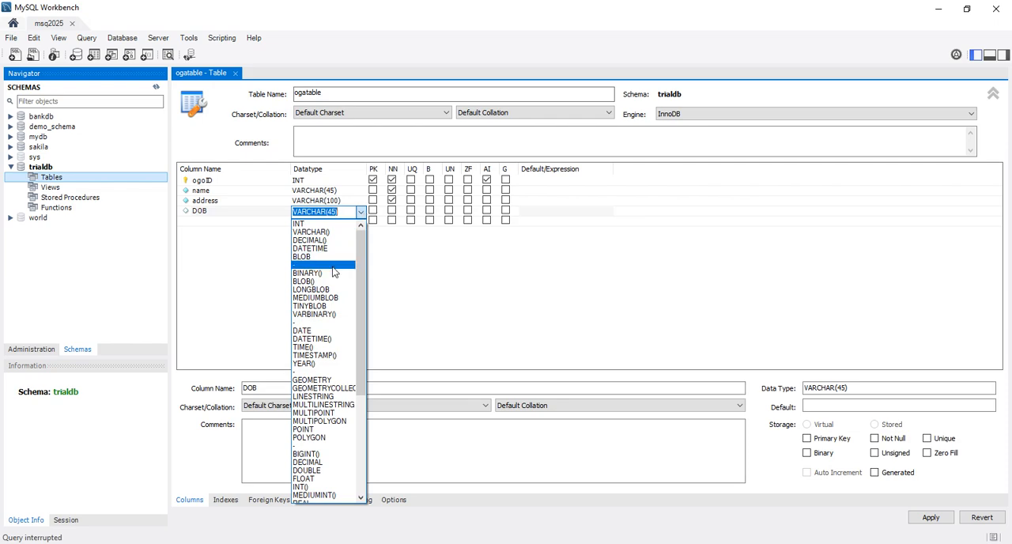
left_click(306, 331)
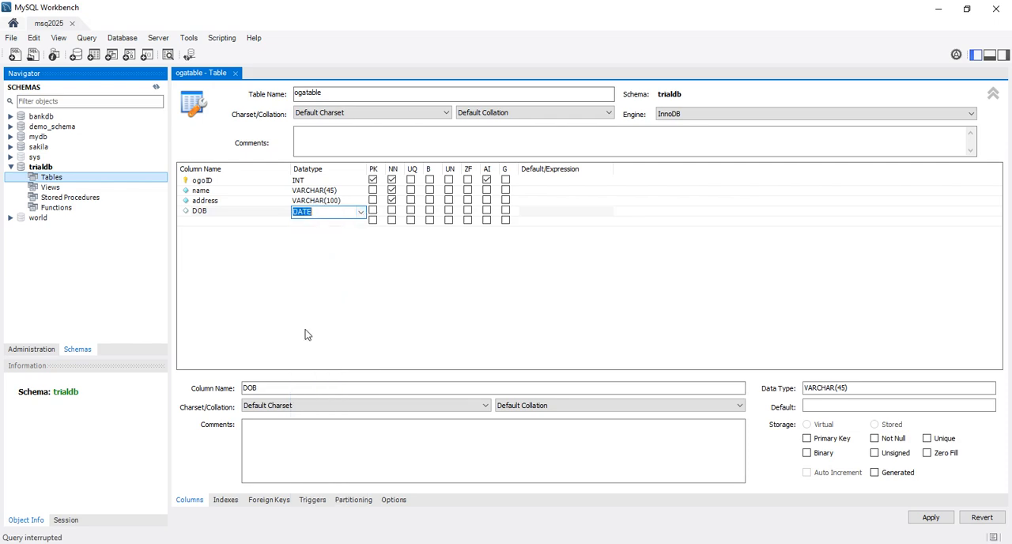
left_click(392, 210)
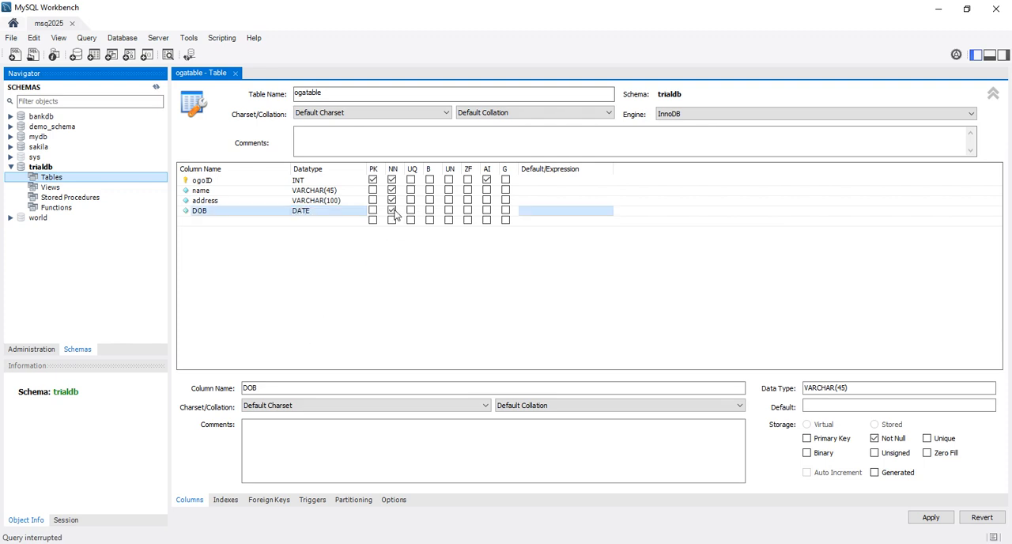
Step: Add a gender column with datatype ENUM("M","F")
double_click(234, 223)
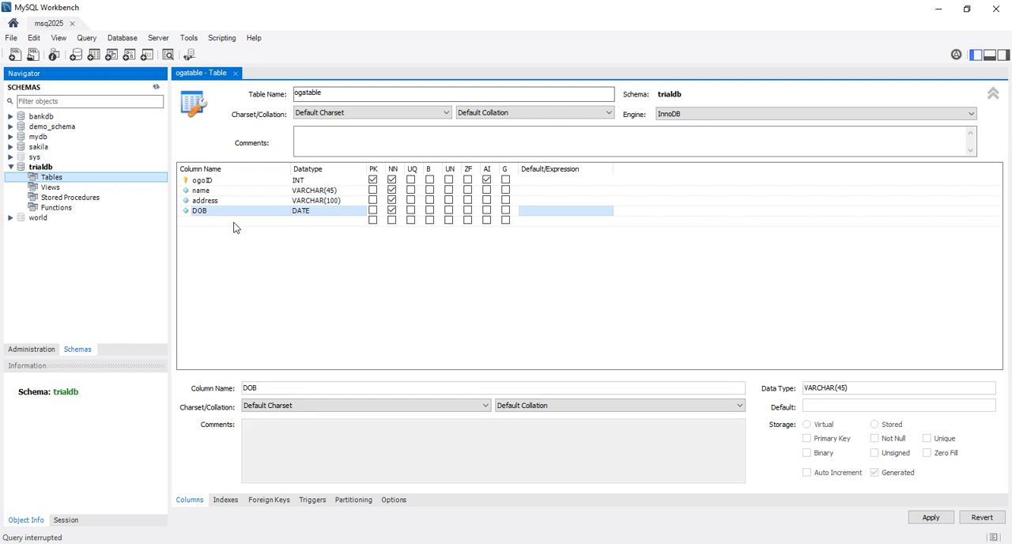
type("gender")
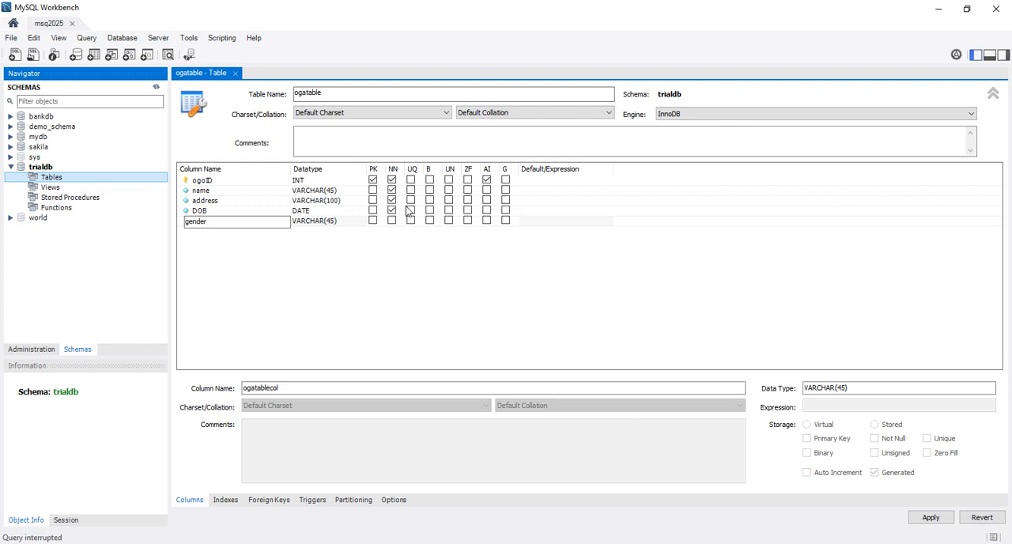
left_click(361, 223)
left_click(361, 224)
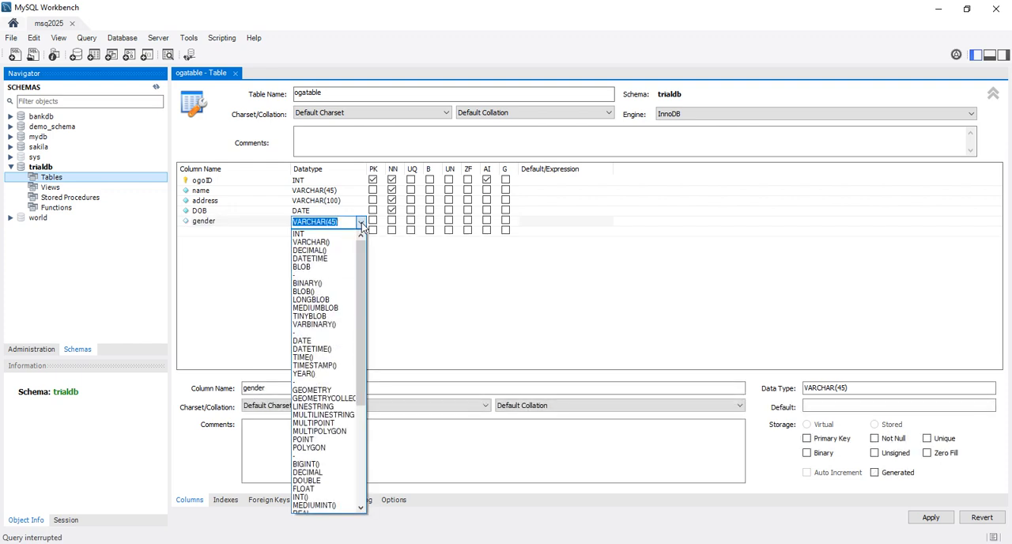
left_click_drag(361, 315, 382, 434)
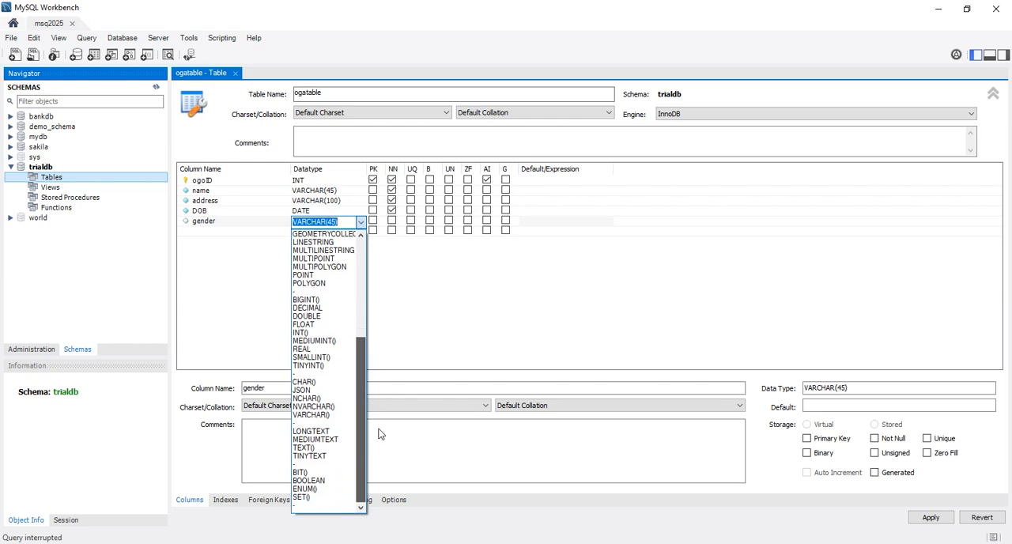
left_click(312, 488)
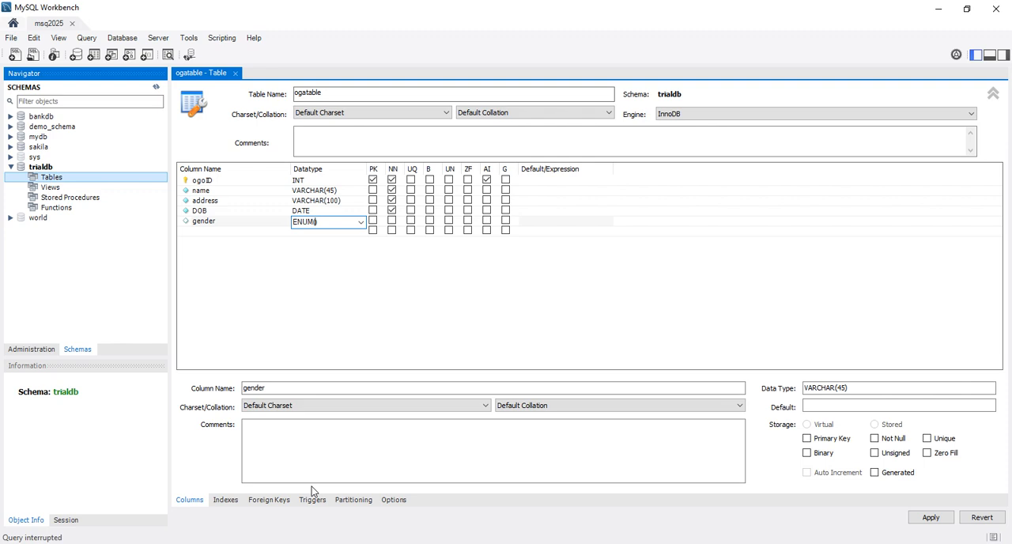
type("\"M\",\"F\")")
Step: Preview the table's SQL script without executing it, and rename the primary key column to ogaID
left_click(931, 518)
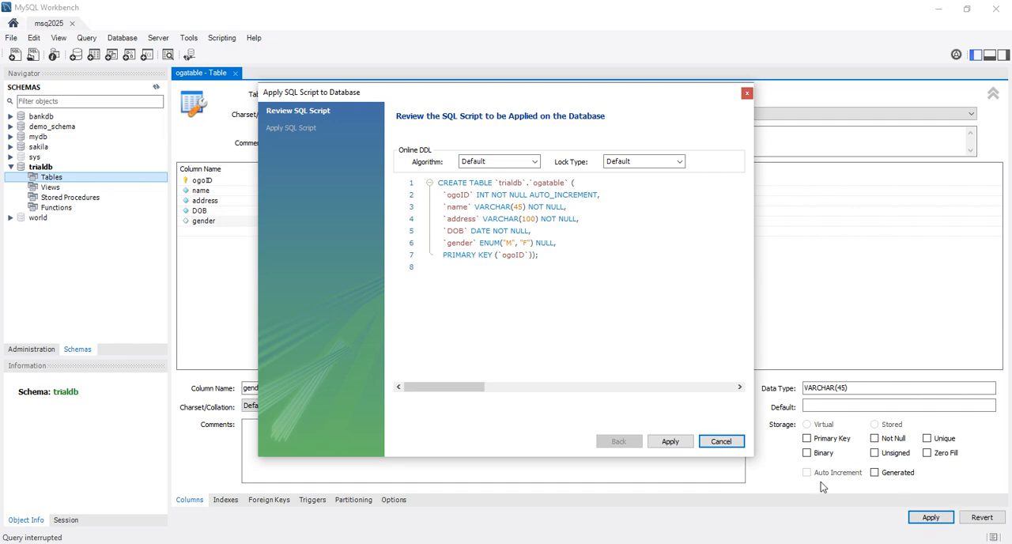
left_click(721, 441)
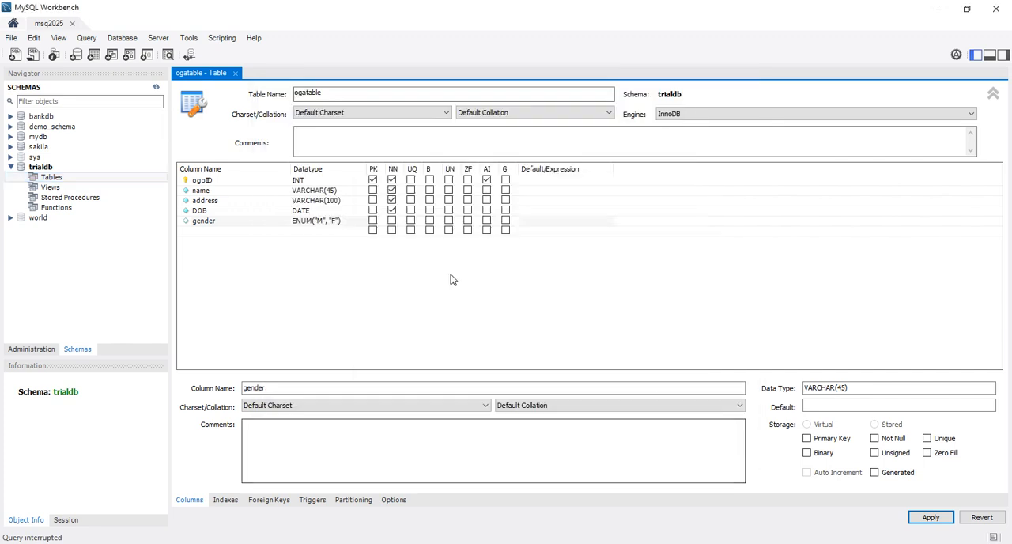
left_click(203, 181)
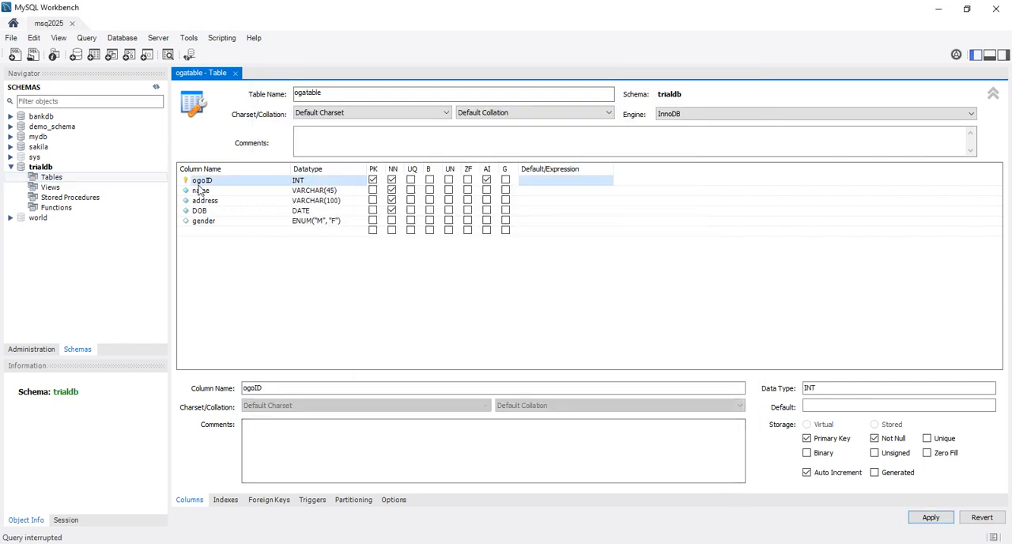
left_click(203, 181)
left_click(204, 182)
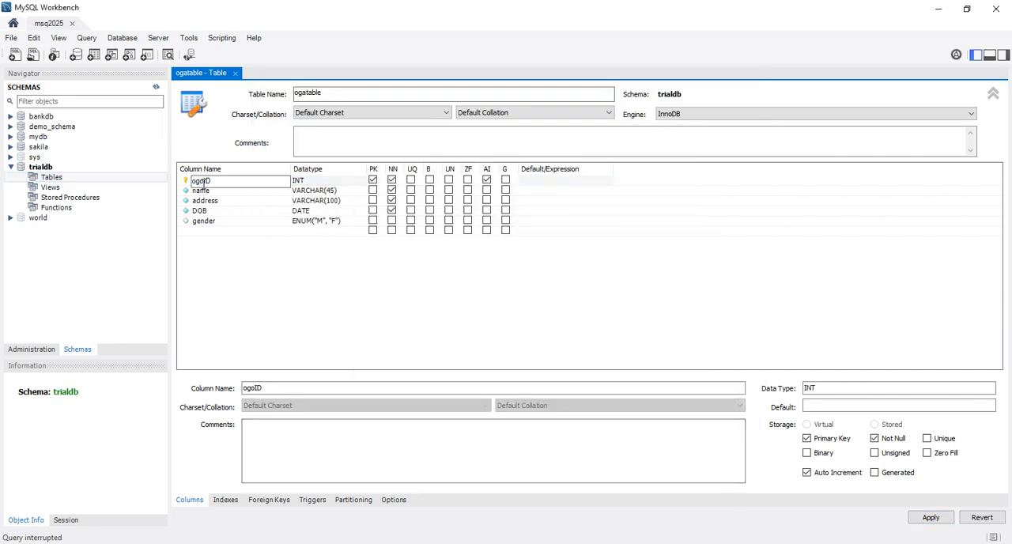
key("BackSpace")
type("a")
Step: Review the updated SQL script without executing it, and mark the gender column not null
left_click(931, 519)
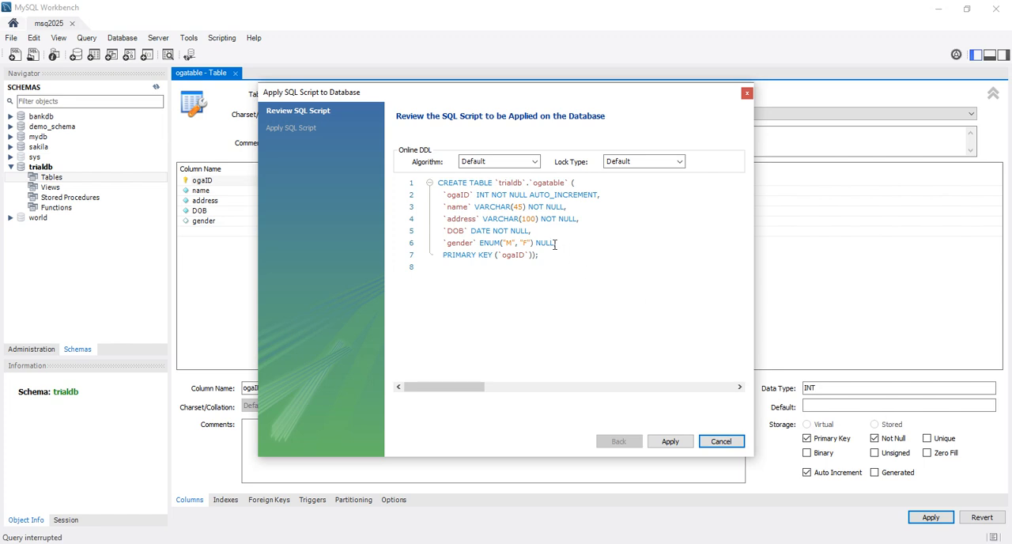
left_click(729, 441)
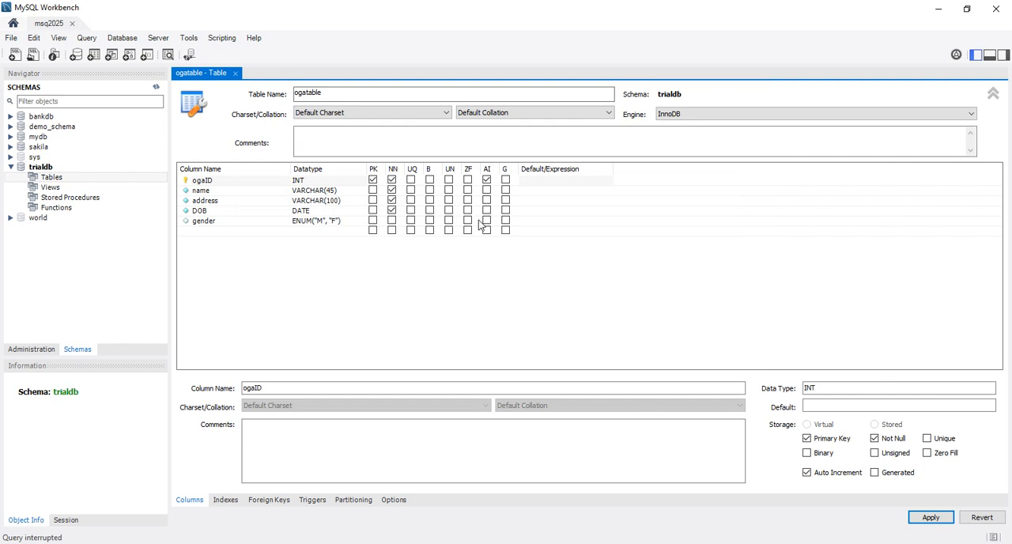
left_click(392, 221)
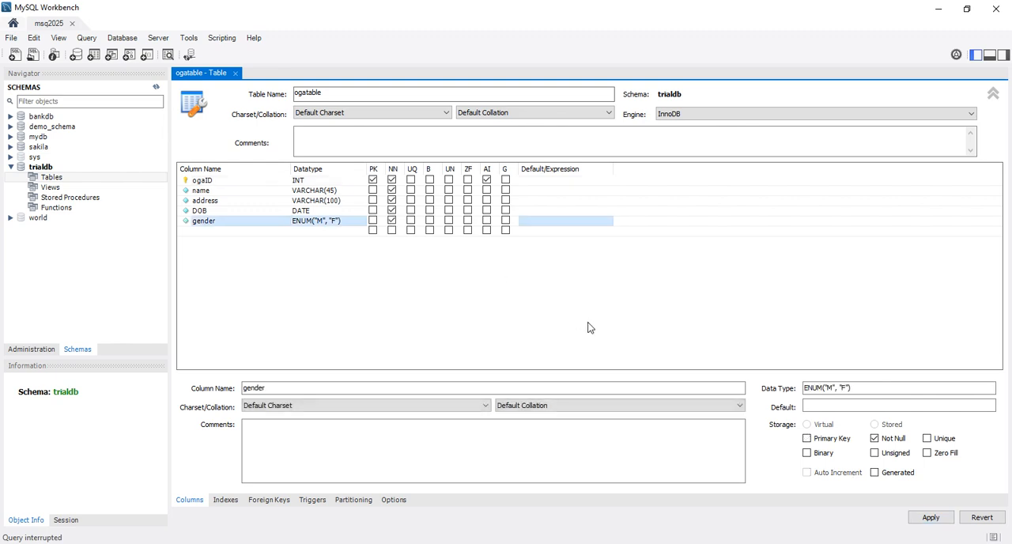
Step: Apply the CREATE TABLE script for ogatable to the database and finish the wizard
left_click(937, 524)
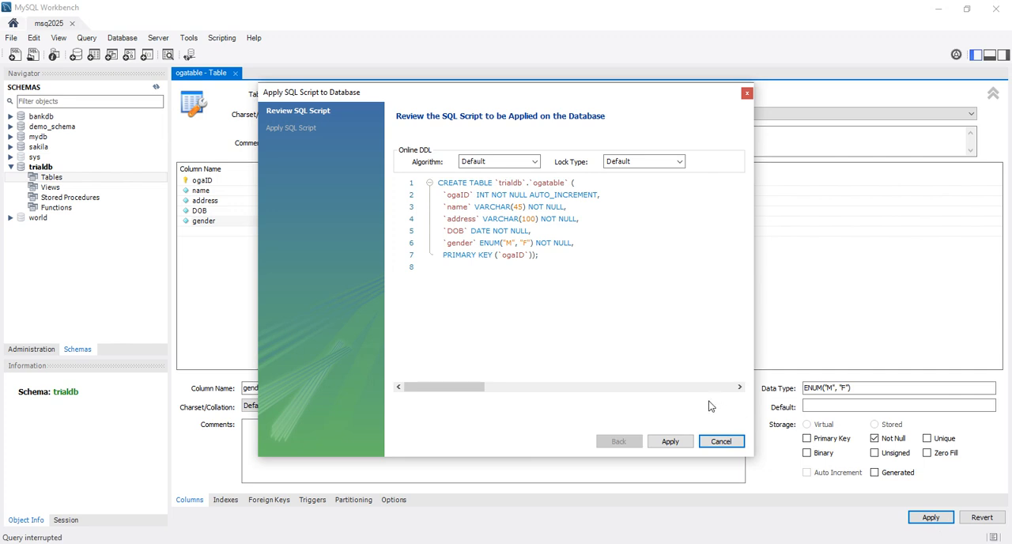
left_click(669, 442)
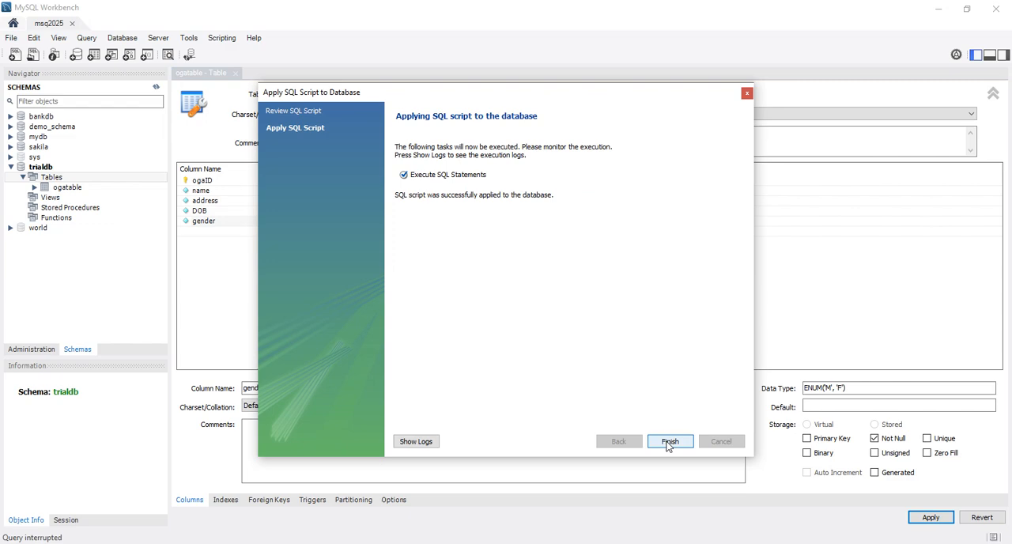
left_click(670, 441)
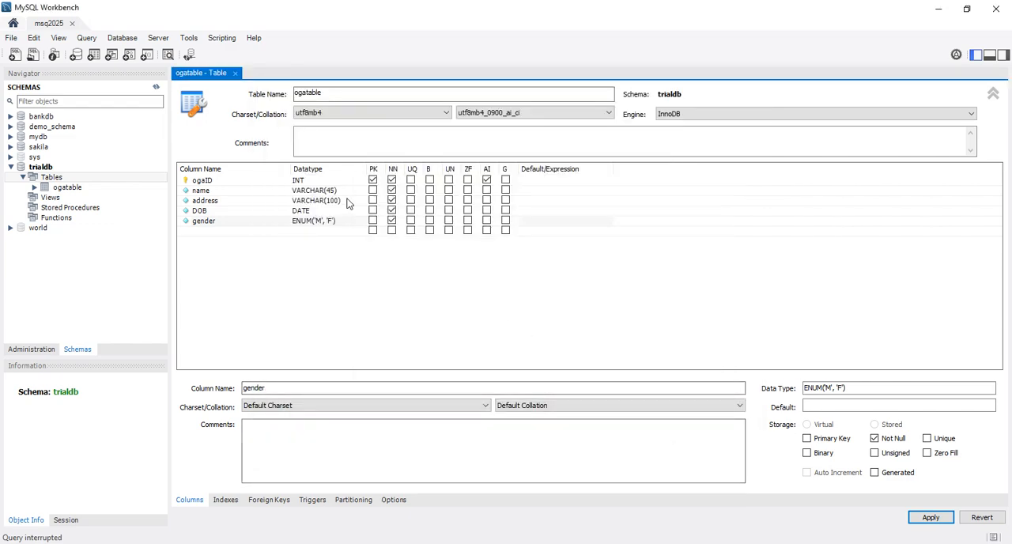
Step: Close the table editor and expand ogatable in the schema tree to list its columns
left_click(235, 73)
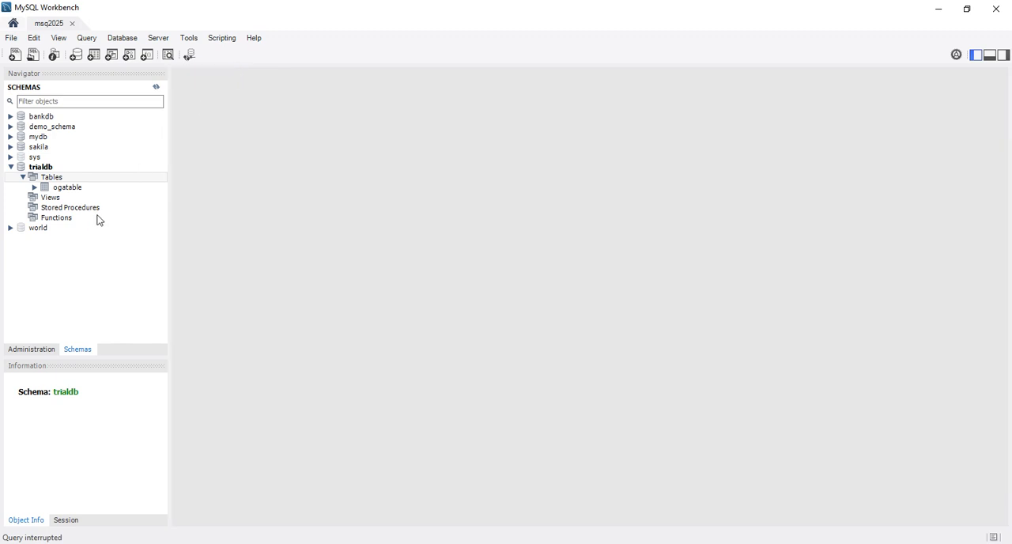
left_click(35, 187)
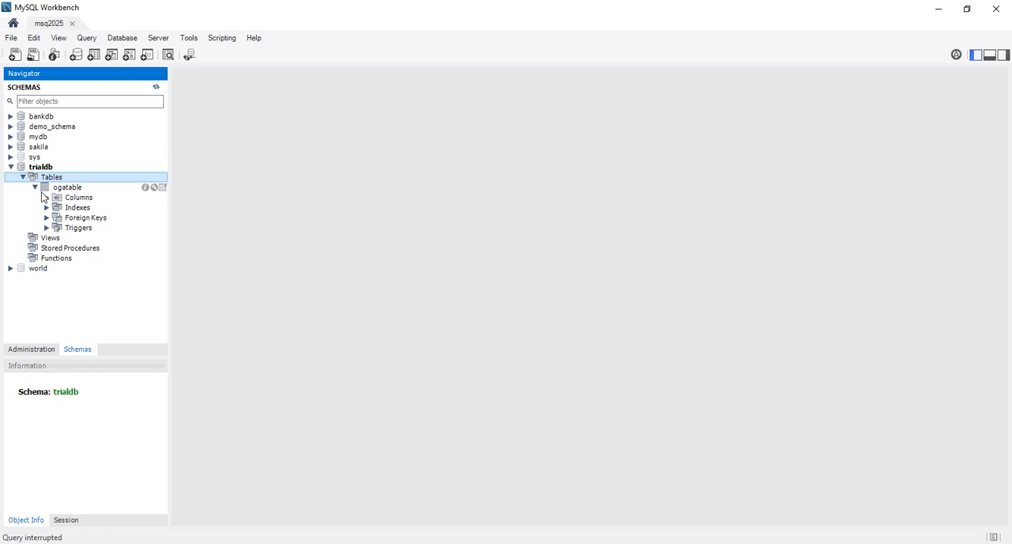
left_click(47, 198)
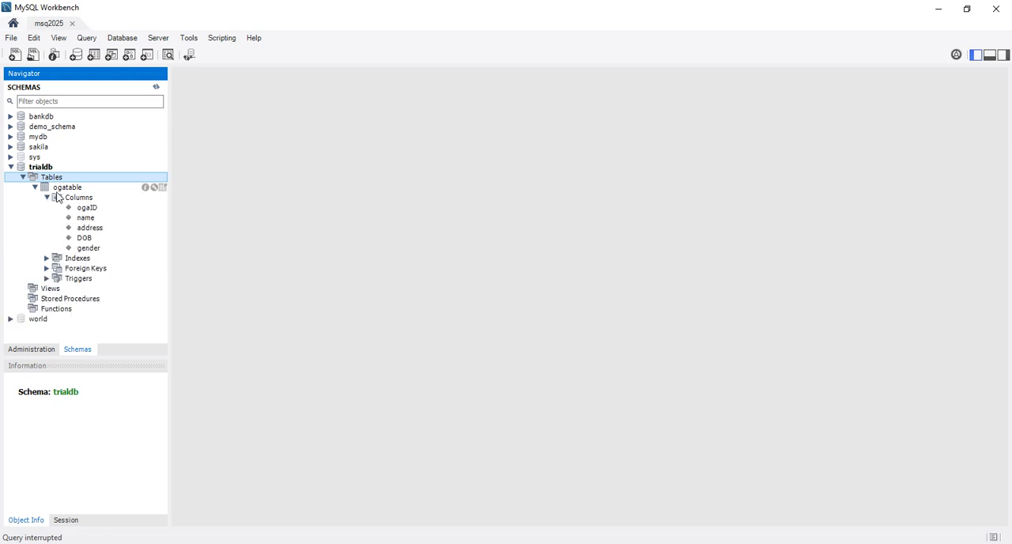
Step: Collapse ogatable's column list and query the table's rows with the 1000-row limit
left_click(47, 198)
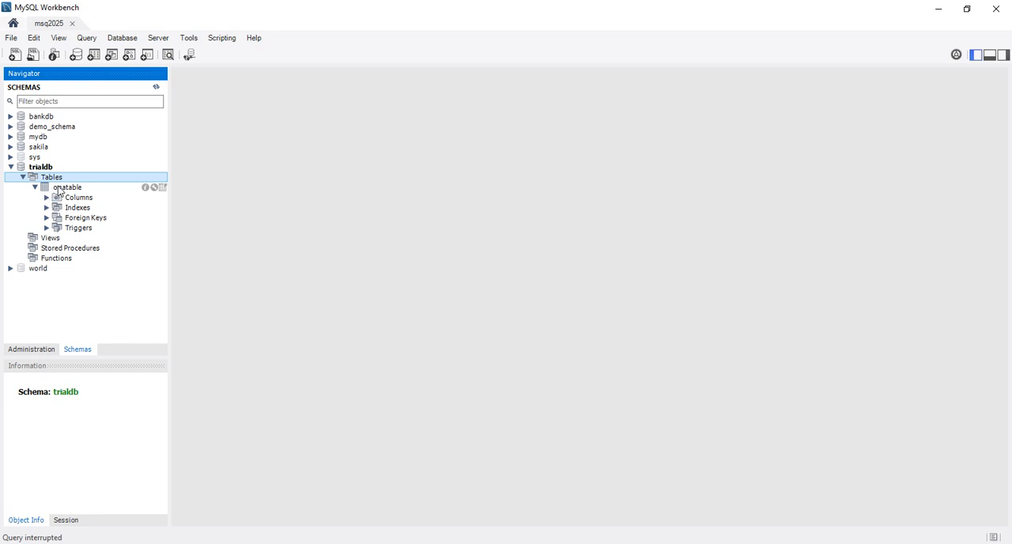
left_click(58, 188)
right_click(58, 190)
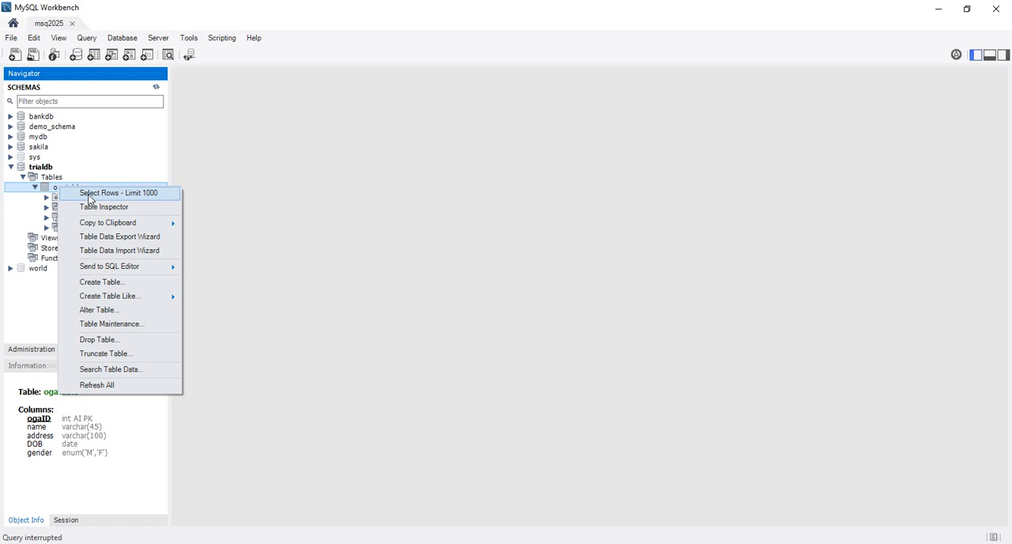
left_click(89, 197)
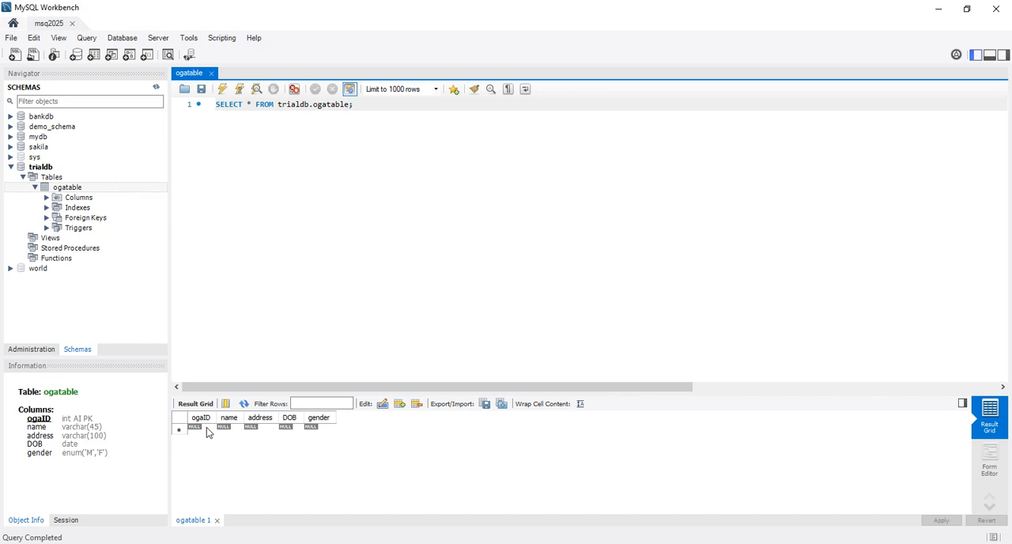
Step: Enter the first person's full name in the name column of the empty first row
left_click(234, 431)
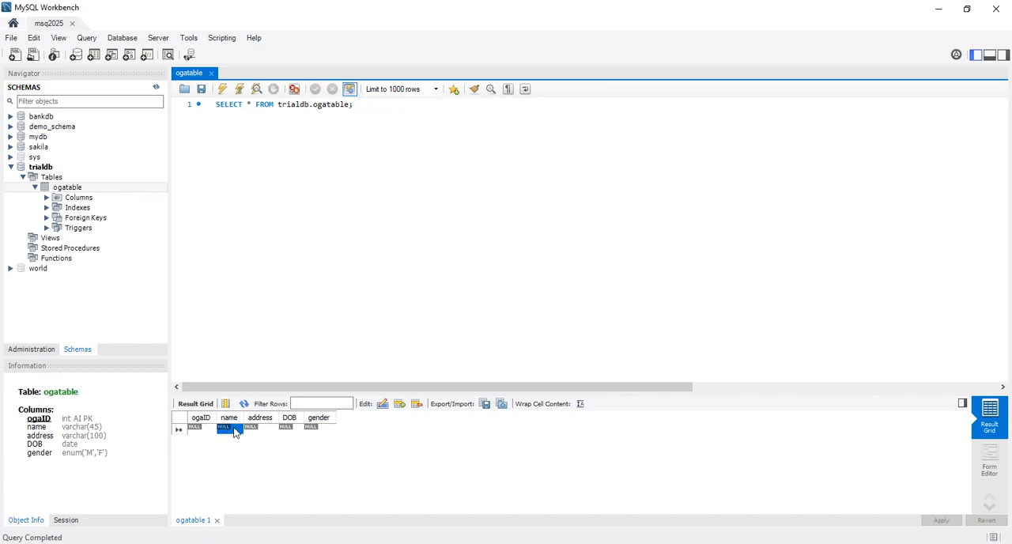
double_click(234, 429)
type("Johm")
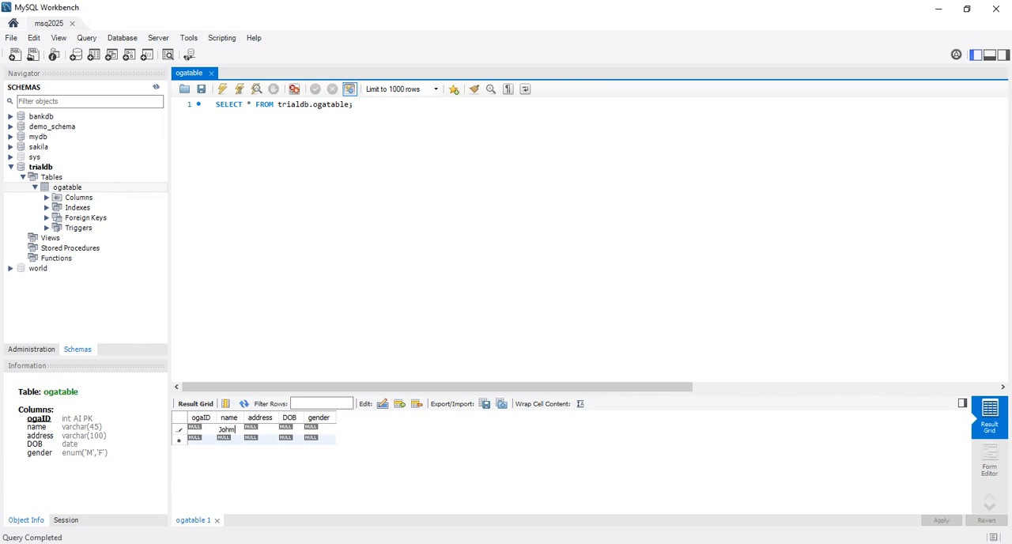
key("BackSpace")
type("n Mark")
key("Return")
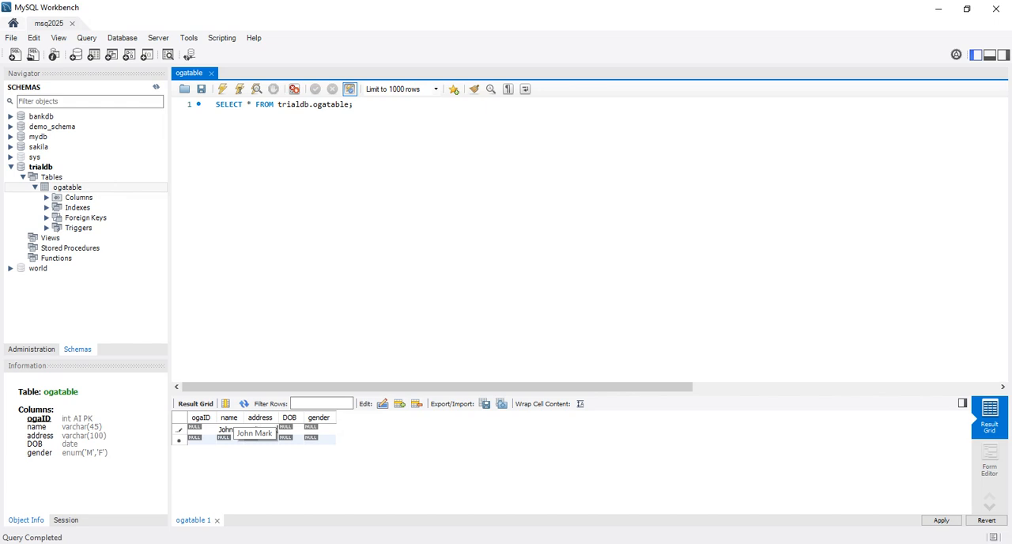
Step: Fill in the first record's address with the person's street address and town
type("reet")
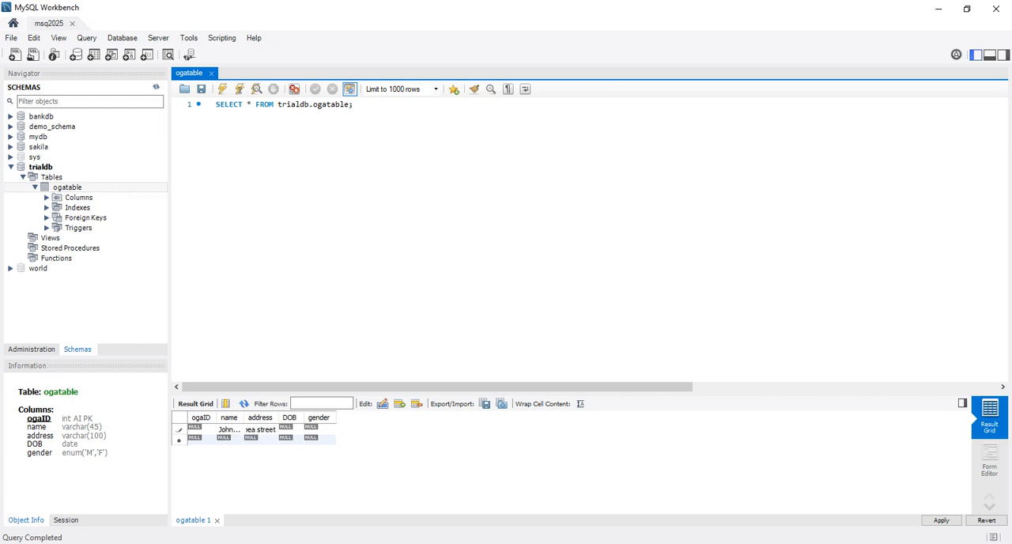
type(" Ekpoma")
key("Tab")
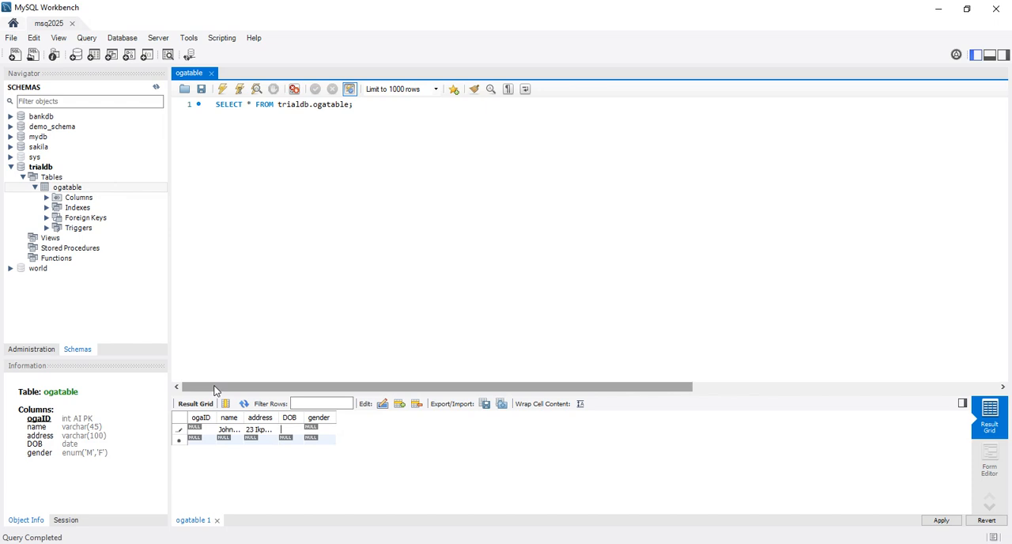
Step: Complete the first record with a date of birth in year-month-day format and gender M
type("202")
type("5")
type("-")
type("03-")
type("11")
key("Tab")
type("M")
Step: Start a second record in the next empty row by entering the second person's full name
double_click(226, 439)
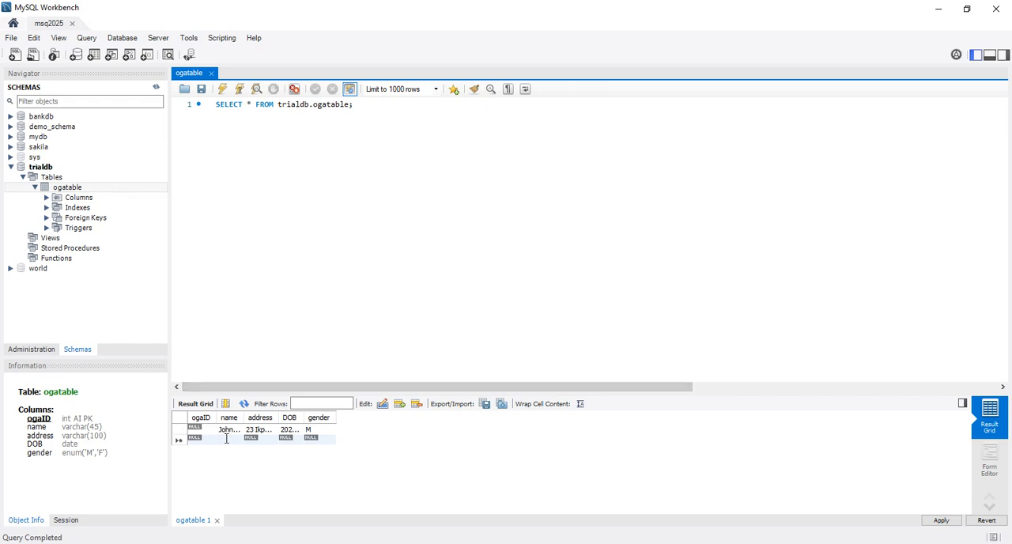
type("Ada")
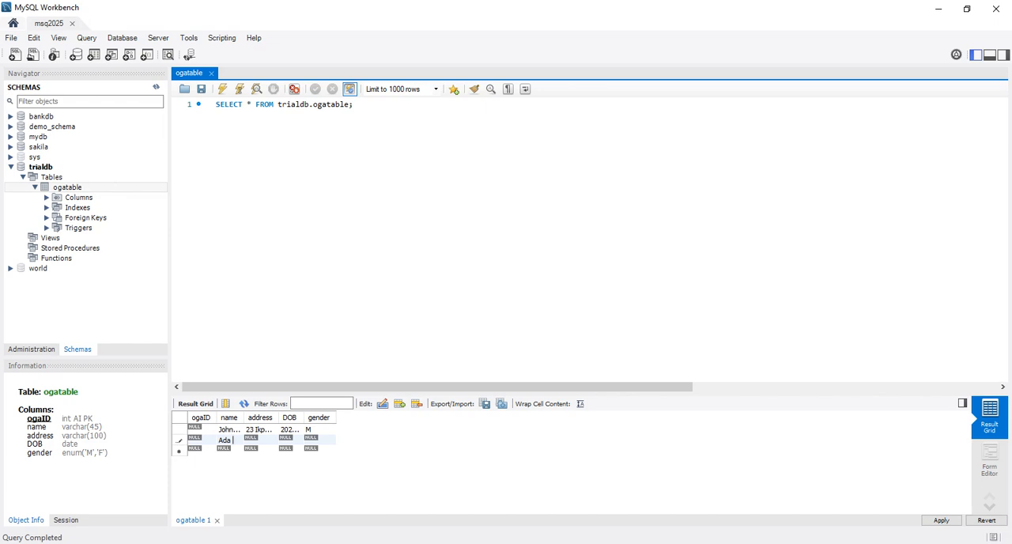
type("okeke")
key("BackSpace")
key("BackSpace")
key("BackSpace")
key("BackSpace")
key("BackSpace")
type("Okeke")
key("Tab")
Step: Fill in the second record's address with the person's street address and town
type("12")
type(" Olu")
type("oma")
type(" Street")
type(",")
type(" Awka")
key("Tab")
Step: Complete the second record with a date of birth in year-month-day format and gender F
type("1")
type("9")
type("9")
type("3")
type("0")
type("8-23")
key("Tab")
type("F")
Step: Correct the year in the first record's date of birth, keeping its month and day
double_click(293, 429)
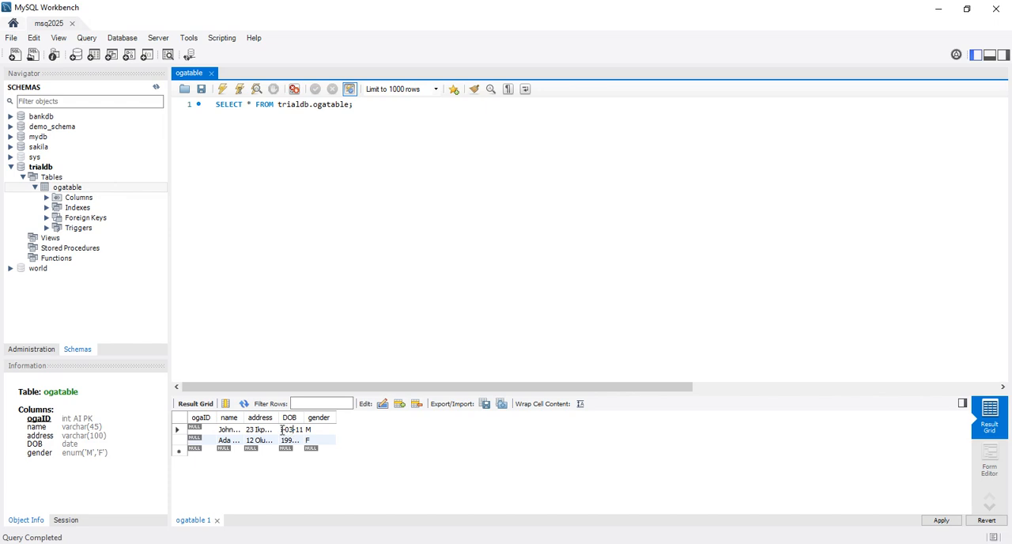
key("BackSpace")
key("BackSpace")
key("BackSpace")
type("2000")
Step: Widen the DOB, address and name columns of the result grid to show their full contents
left_click_drag(304, 419, 322, 418)
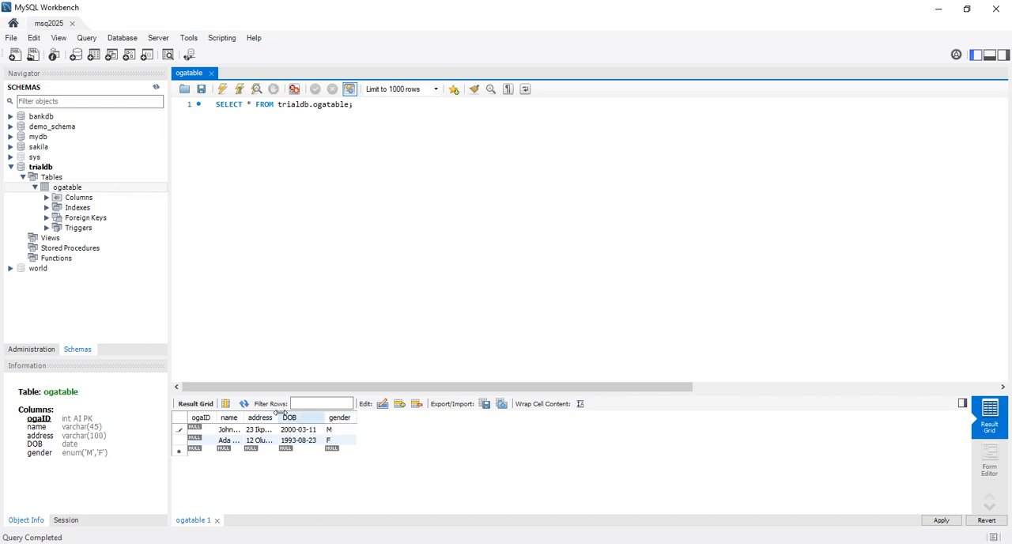
left_click_drag(278, 416, 364, 417)
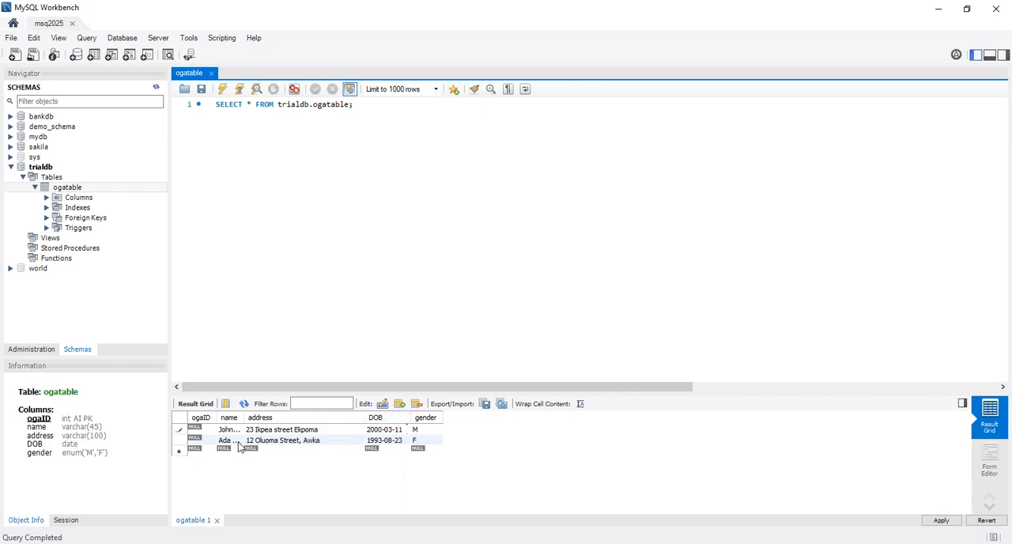
left_click_drag(244, 418, 276, 427)
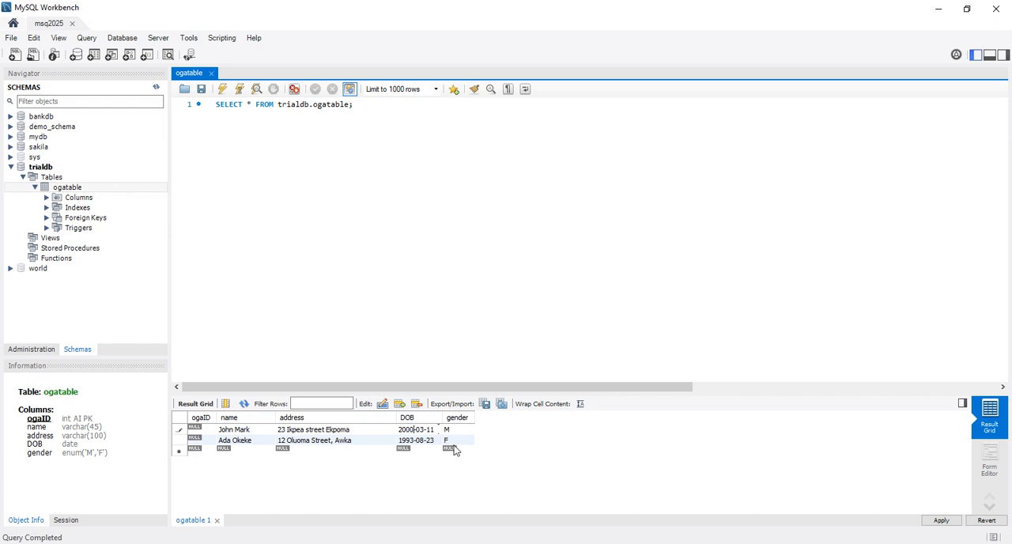
left_click_drag(439, 417, 460, 418)
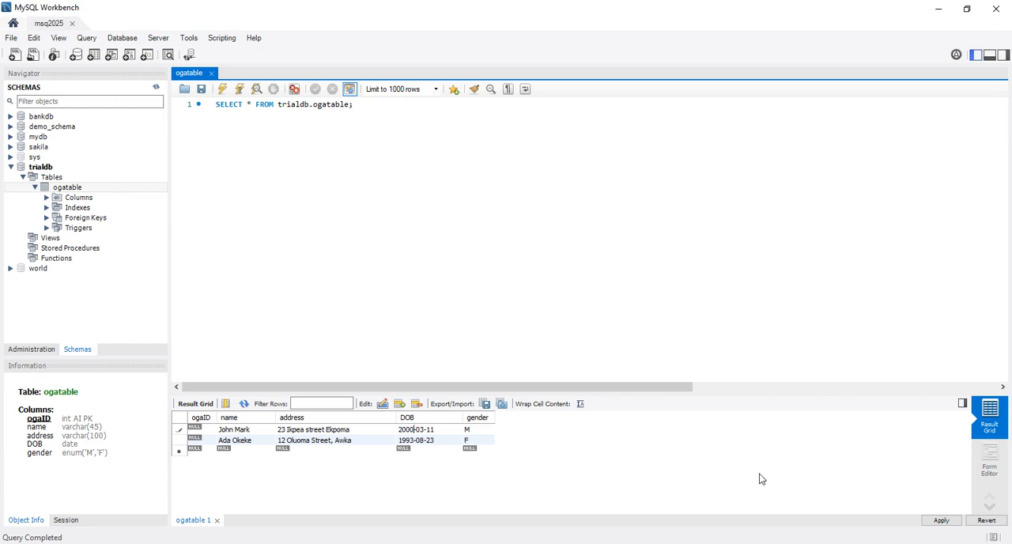
Step: Review and apply the INSERT script for the two new ogatable records, finish the wizard, and rerun the SELECT query
left_click(939, 521)
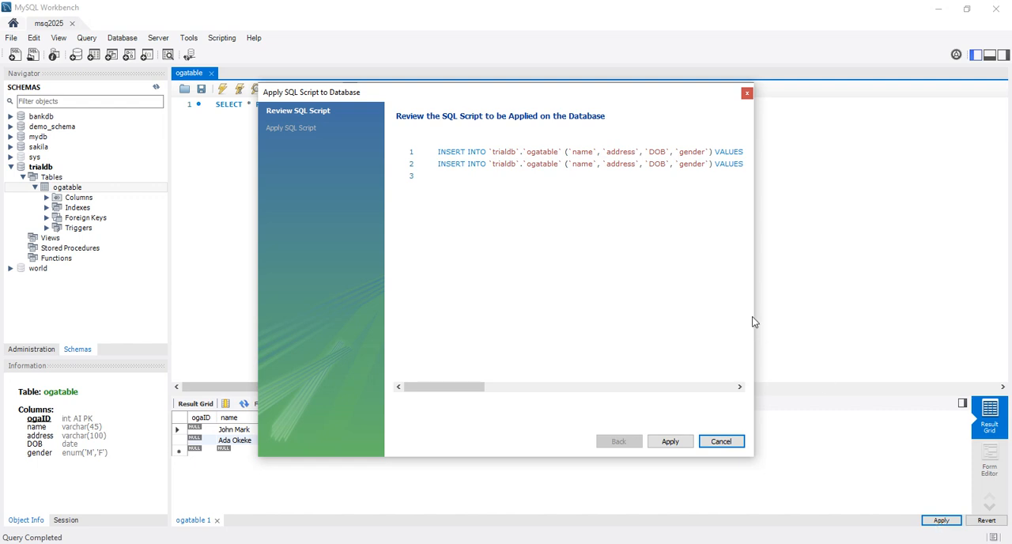
left_click(740, 387)
left_click_drag(740, 389, 739, 390)
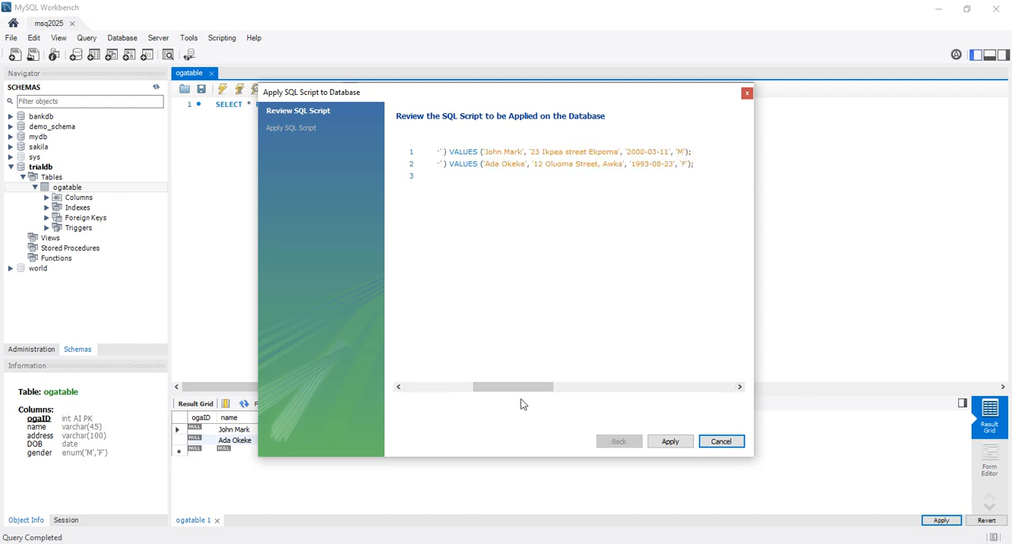
left_click_drag(519, 391, 443, 397)
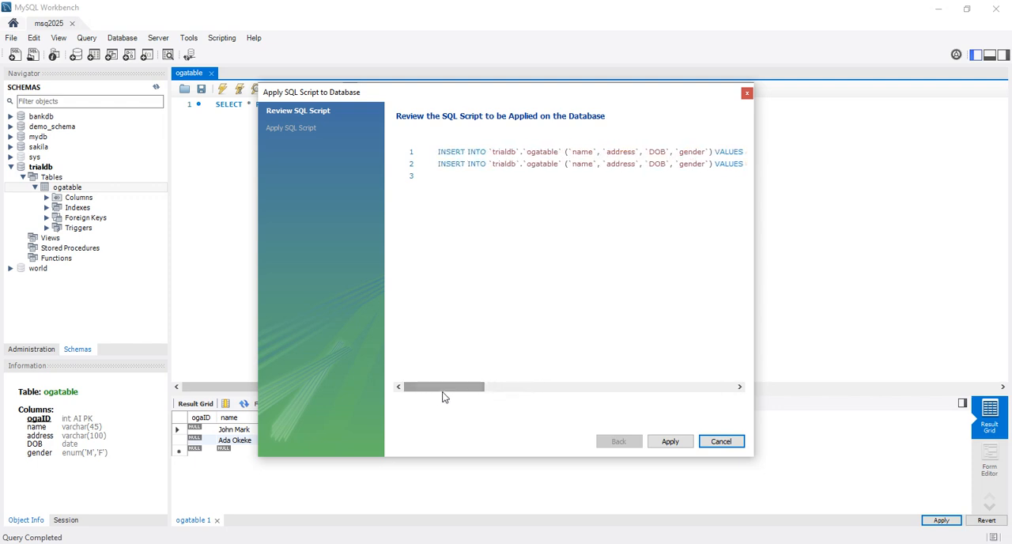
left_click(669, 441)
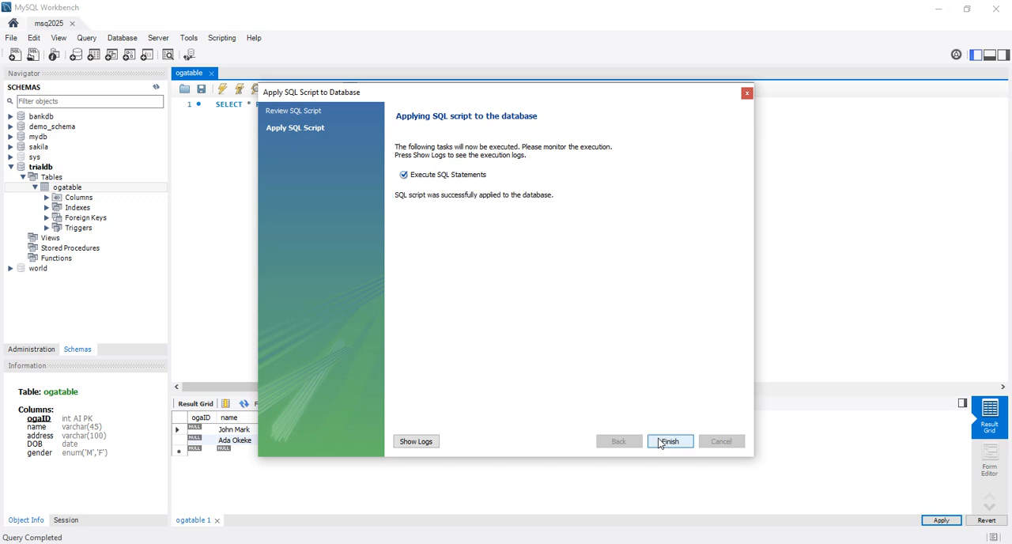
left_click(660, 443)
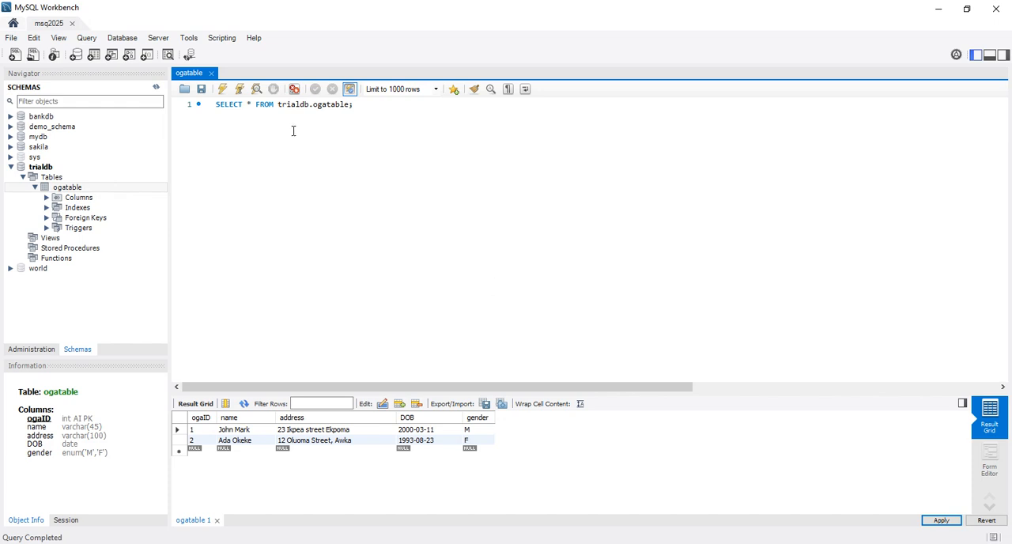
left_click(241, 92)
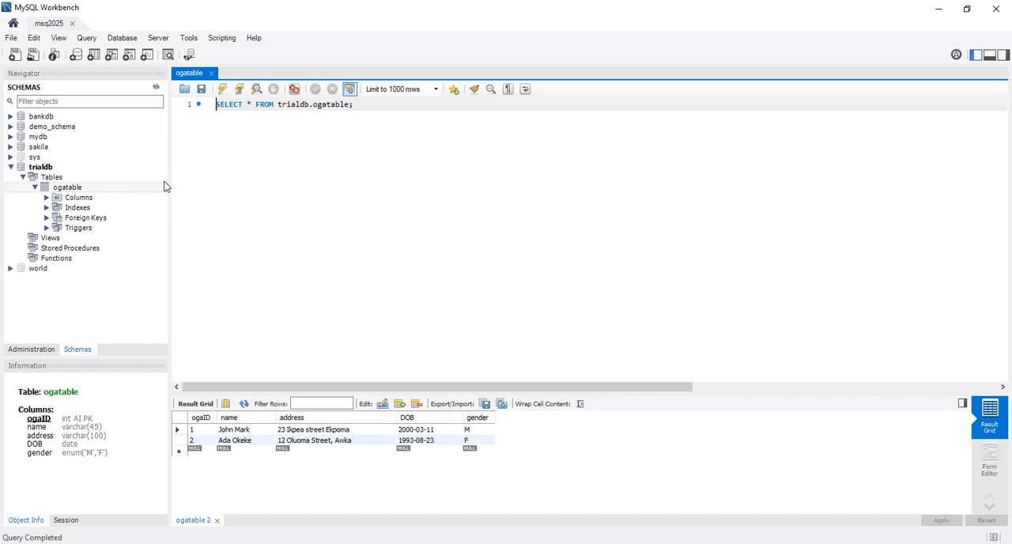
left_click(77, 190)
right_click(77, 193)
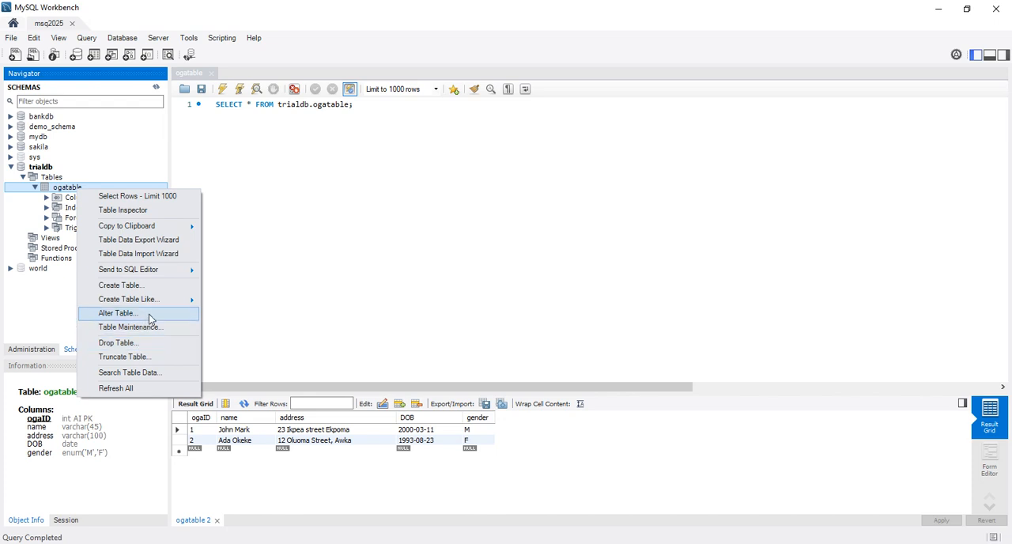
left_click(335, 304)
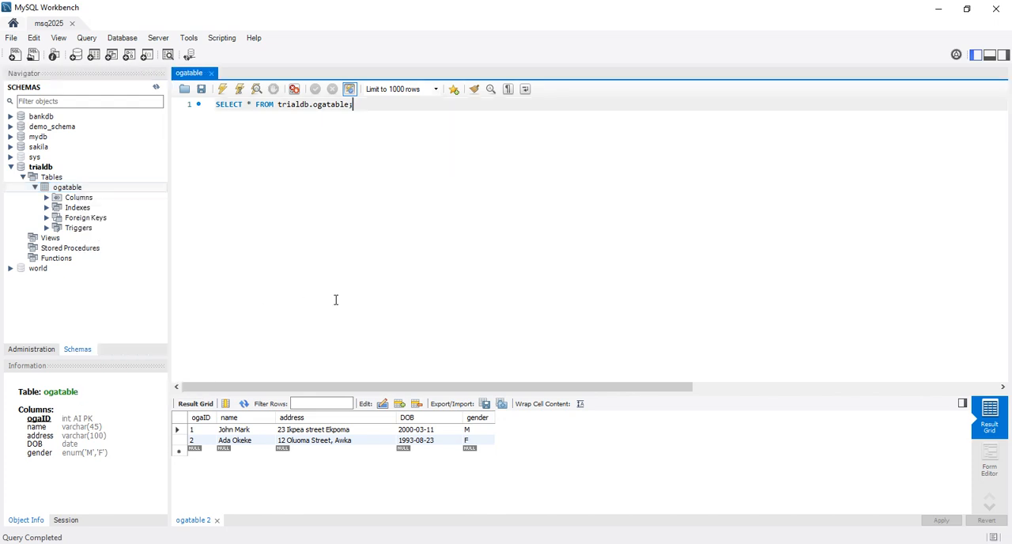